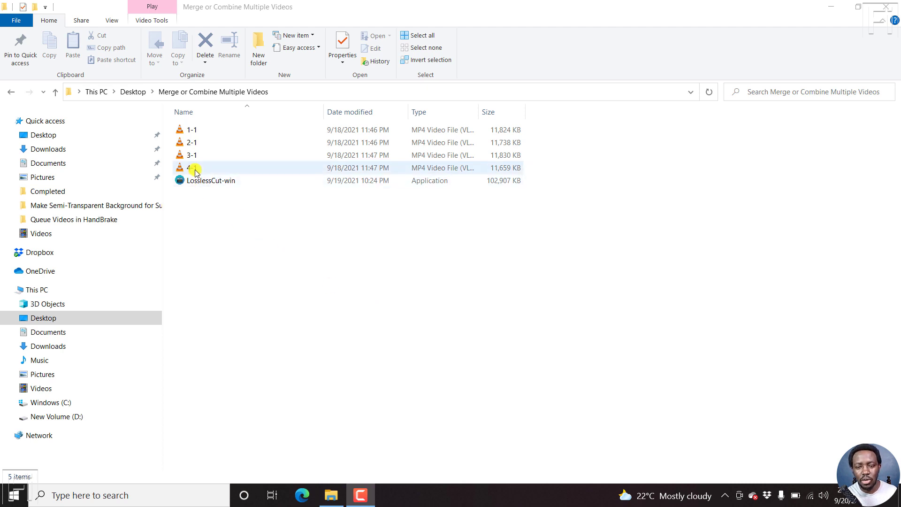
# Select the LosslessCut-win application in the Merge or Combine Multiple Videos folder.
pyautogui.click(208, 181)
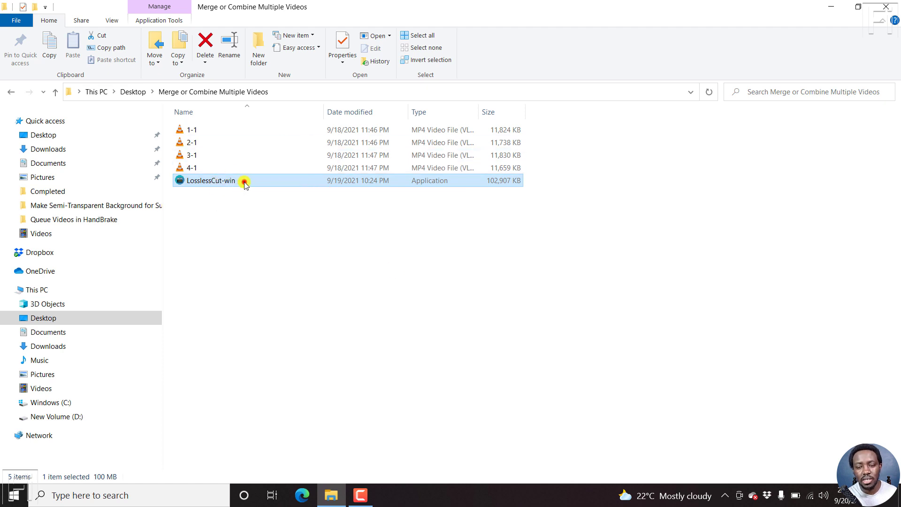
# Launch LosslessCut and pick clips 1-1 through 4-1 in the Tools > Merge files picker.
pyautogui.doubleClick(244, 184)
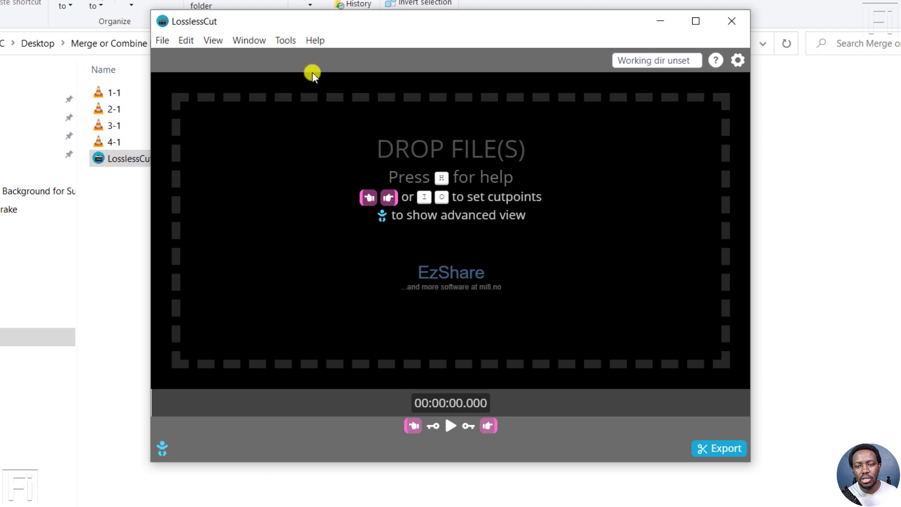
pyautogui.click(291, 39)
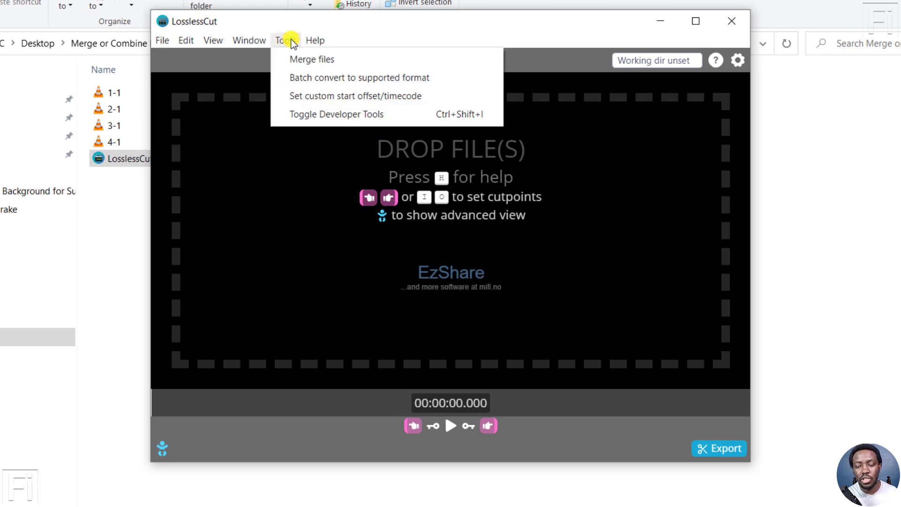
pyautogui.click(333, 59)
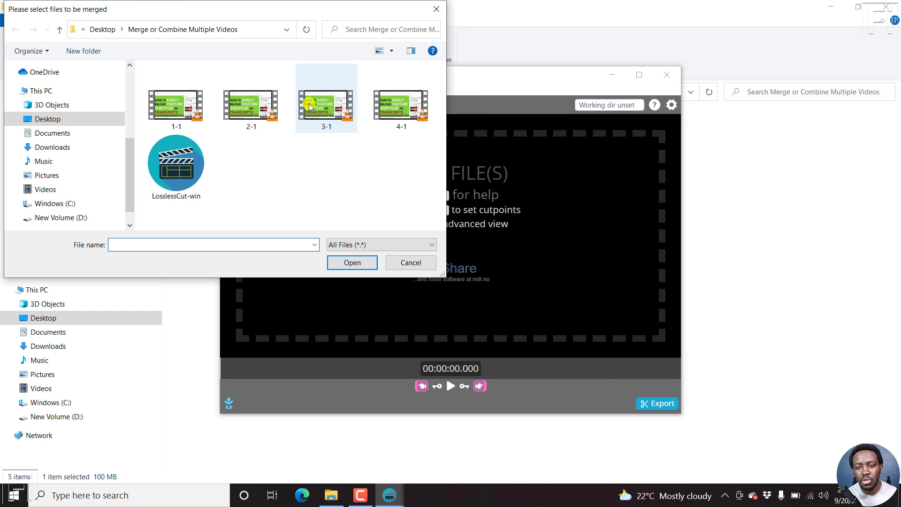
pyautogui.click(164, 105)
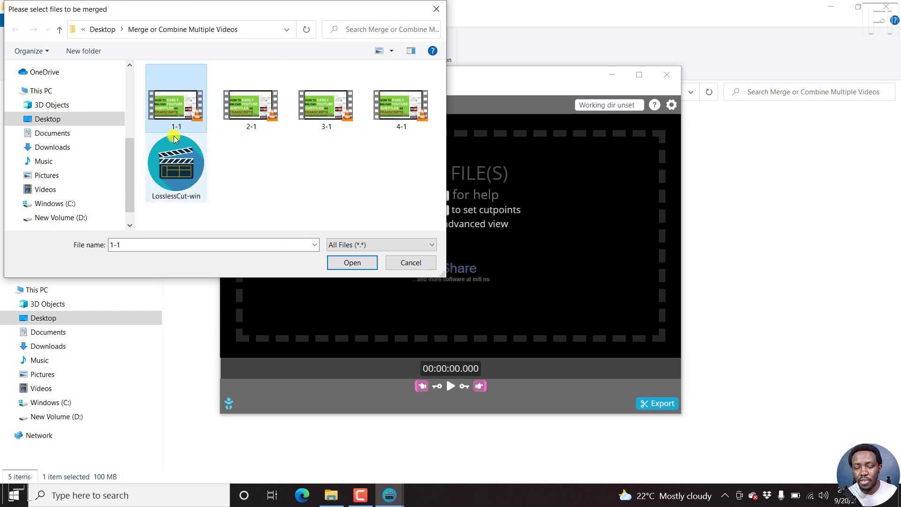
pyautogui.keyDown('shift'); pyautogui.click(409, 116); pyautogui.keyUp('shift')
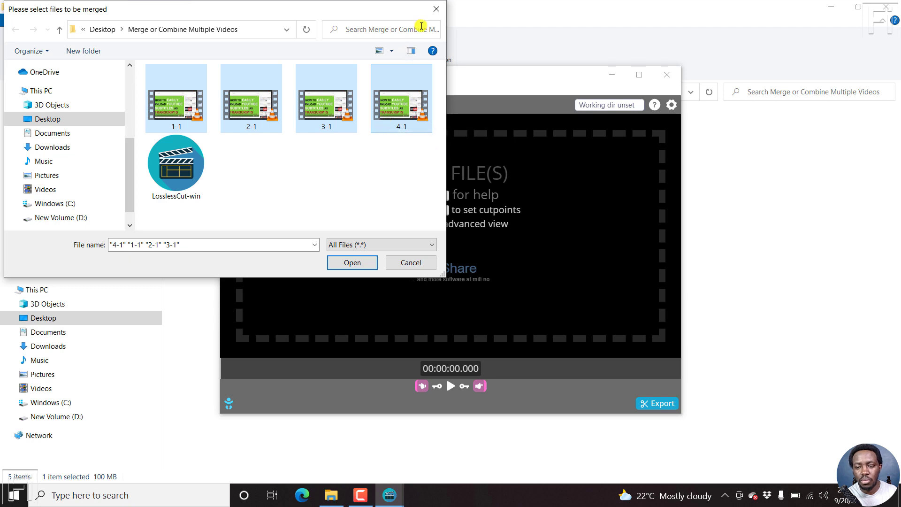
# Close the file picker and select clips 1-1 through 4-1 in Explorer.
pyautogui.click(436, 10)
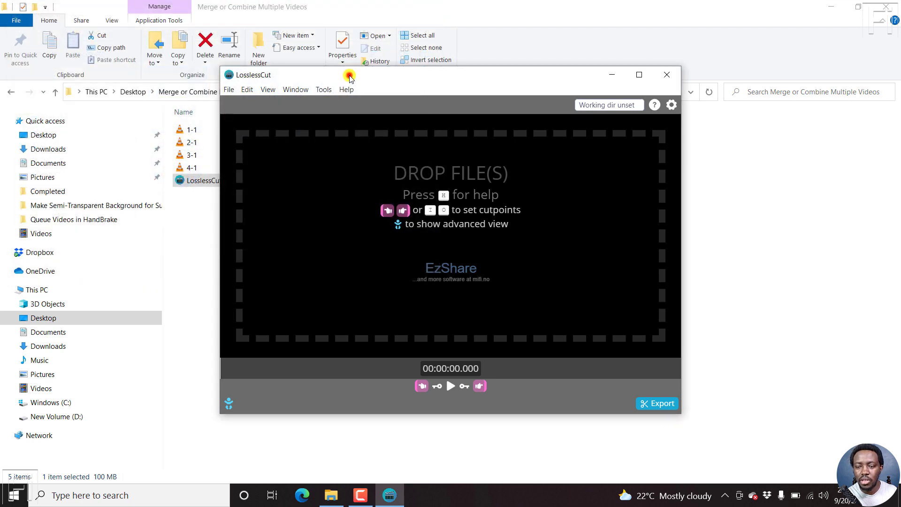
pyautogui.moveTo(349, 78); pyautogui.dragTo(581, 75)
pyautogui.click(214, 132)
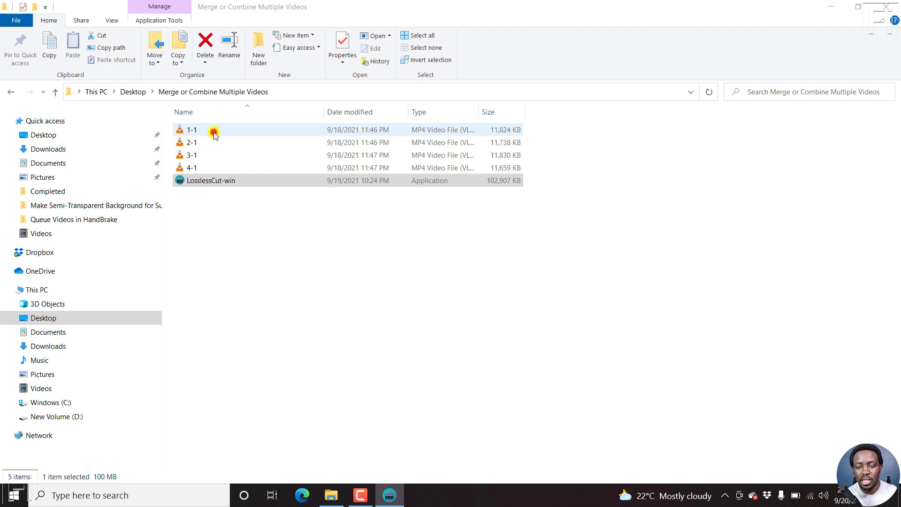
pyautogui.keyDown('shift'); pyautogui.click(192, 168); pyautogui.keyUp('shift')
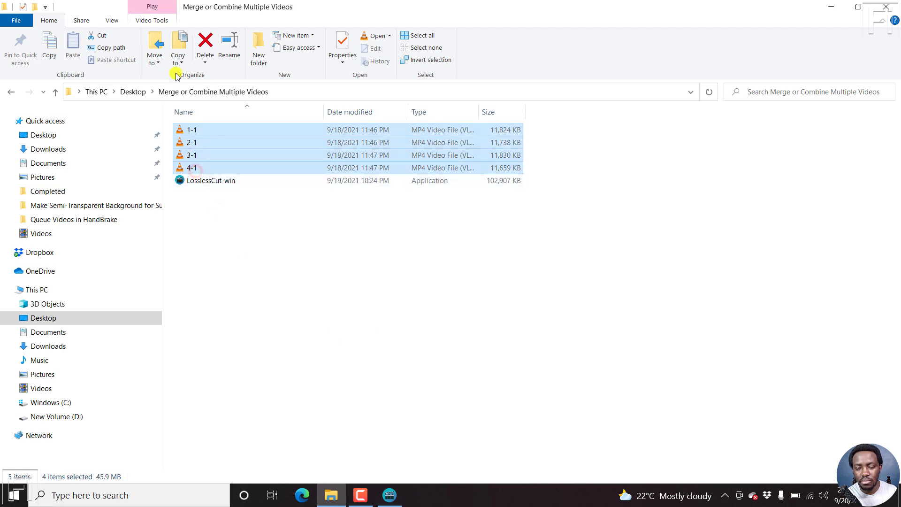
pyautogui.click(220, 127)
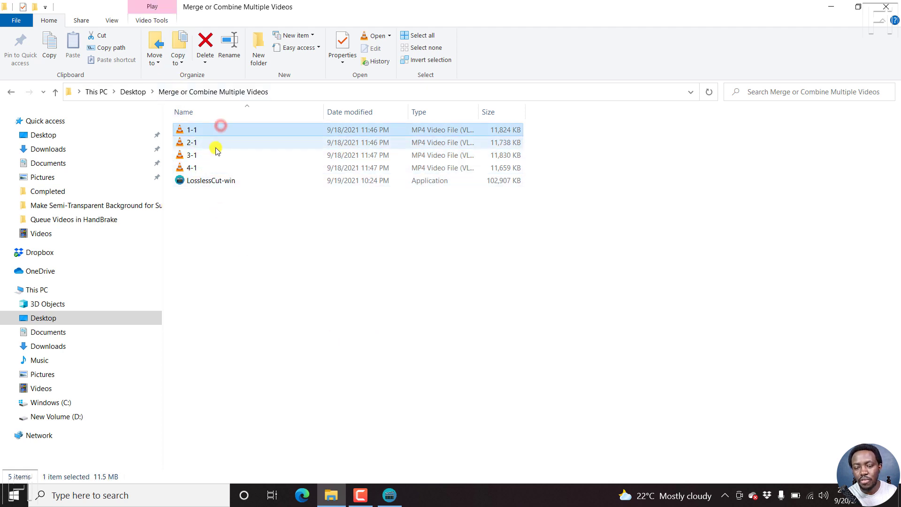
pyautogui.keyDown('shift'); pyautogui.click(203, 168); pyautogui.keyUp('shift')
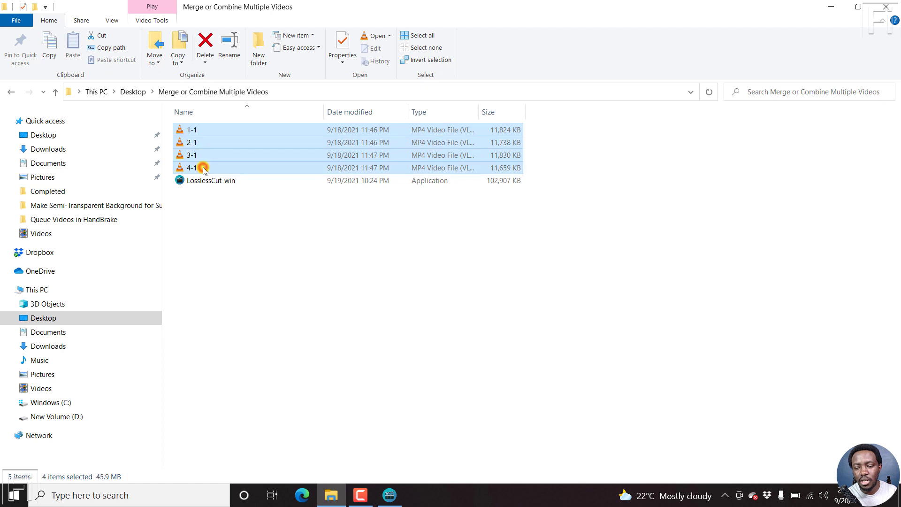
# Drop the four clips into LosslessCut and maximize its window.
pyautogui.click(391, 494)
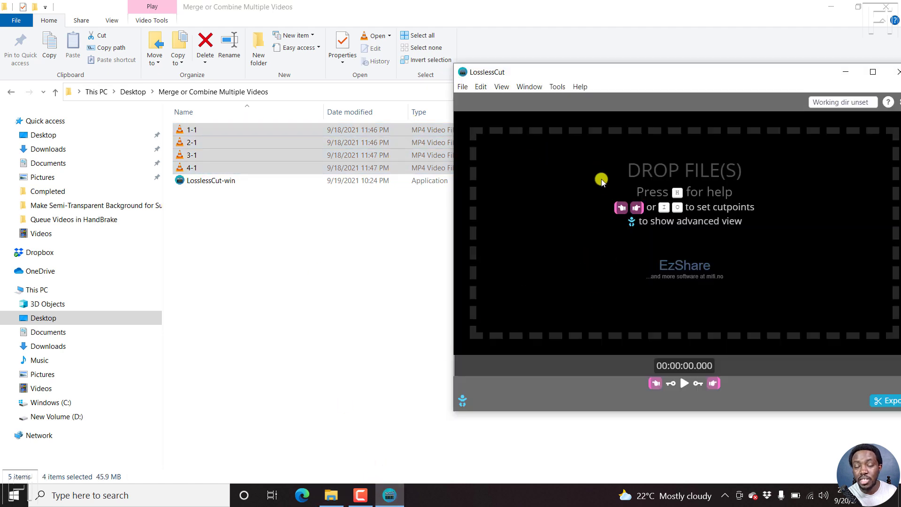
pyautogui.moveTo(225, 134); pyautogui.dragTo(620, 170)
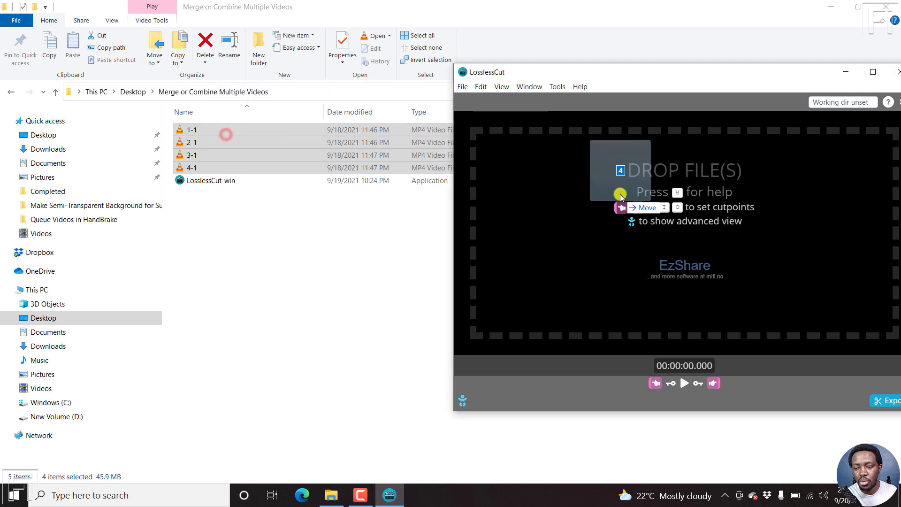
pyautogui.moveTo(651, 71); pyautogui.dragTo(426, 64)
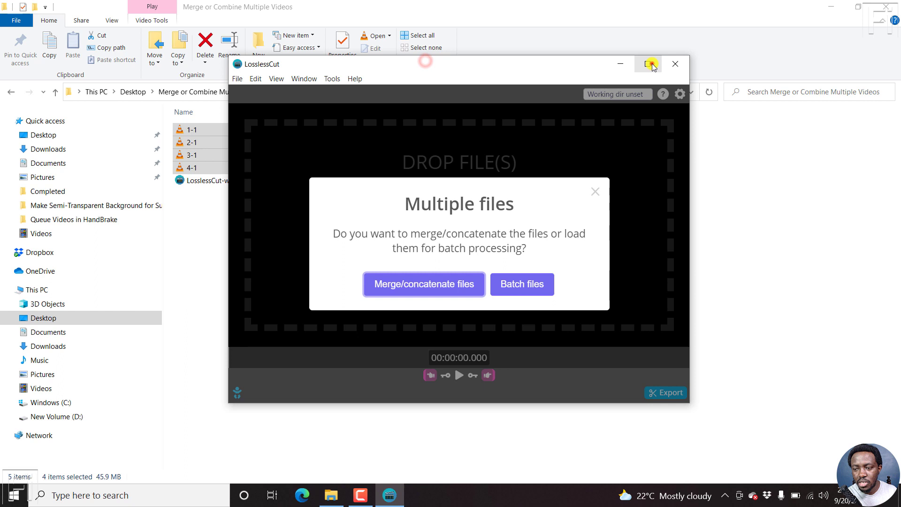
pyautogui.click(648, 63)
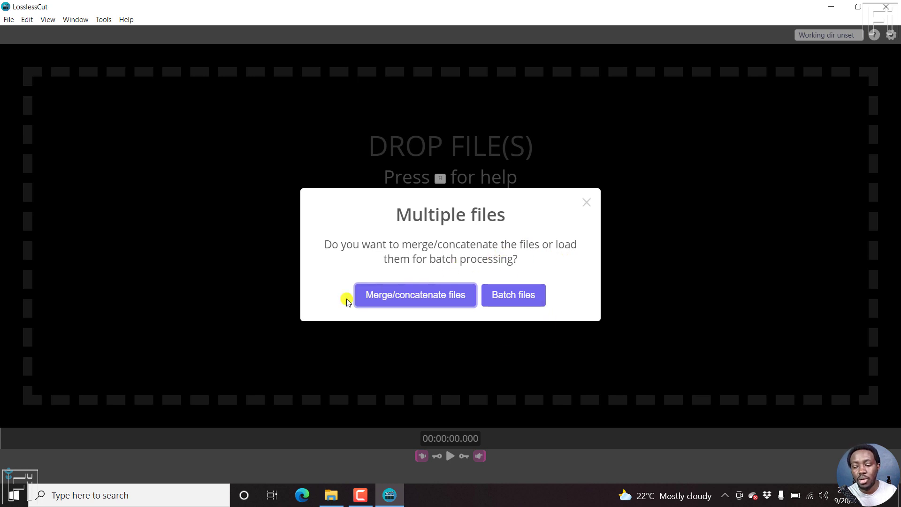
pyautogui.click(389, 296)
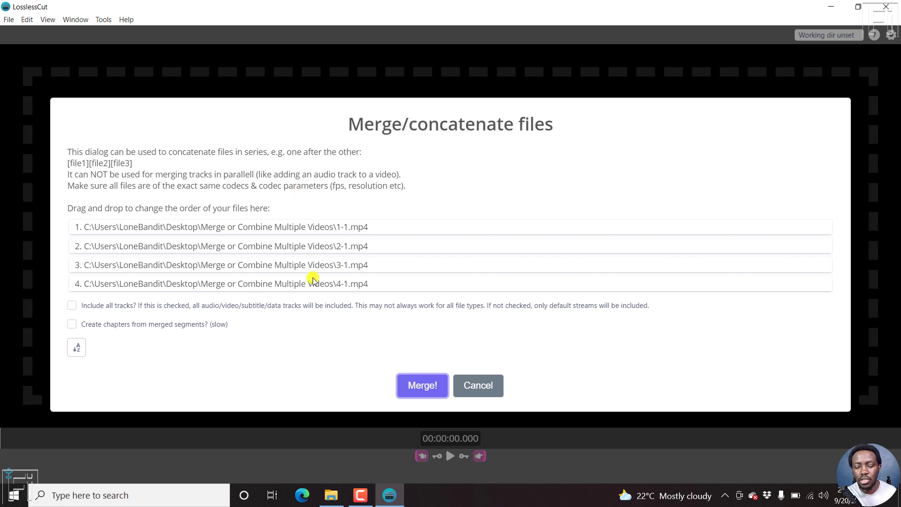
pyautogui.click(331, 494)
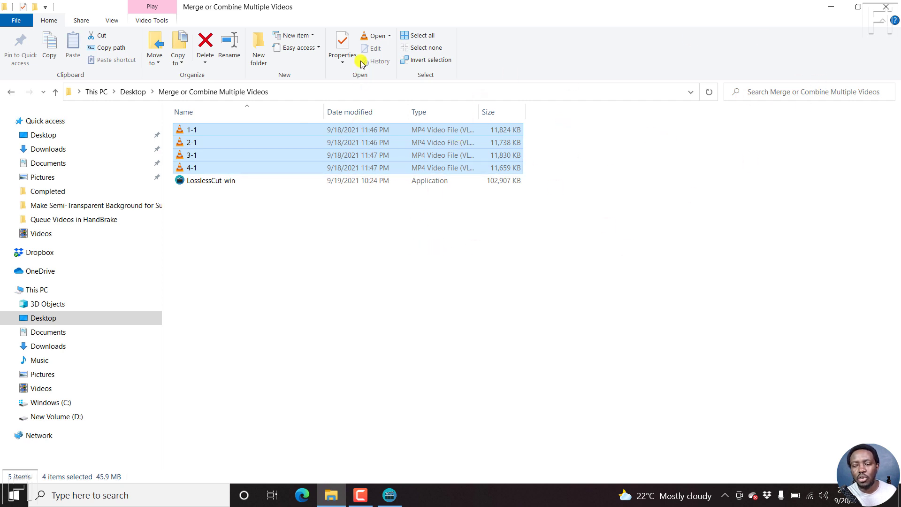
pyautogui.click(828, 6)
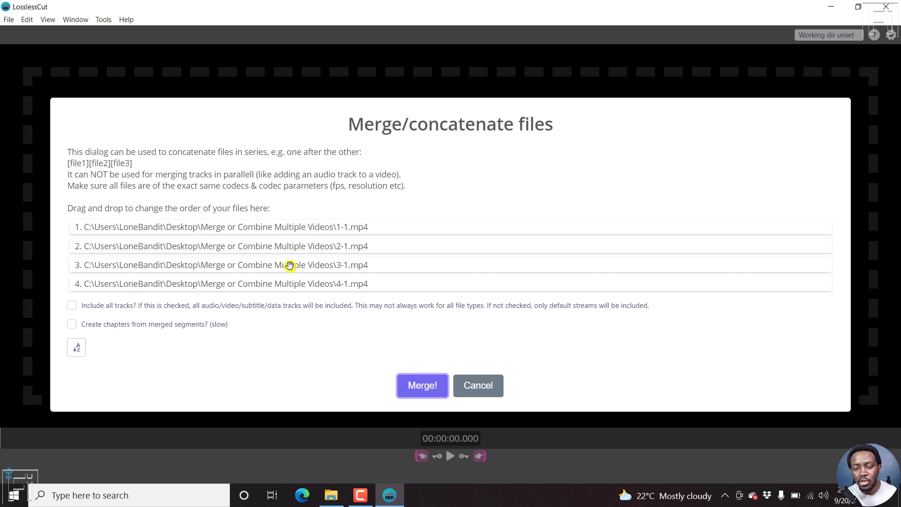
pyautogui.moveTo(290, 264); pyautogui.dragTo(282, 219)
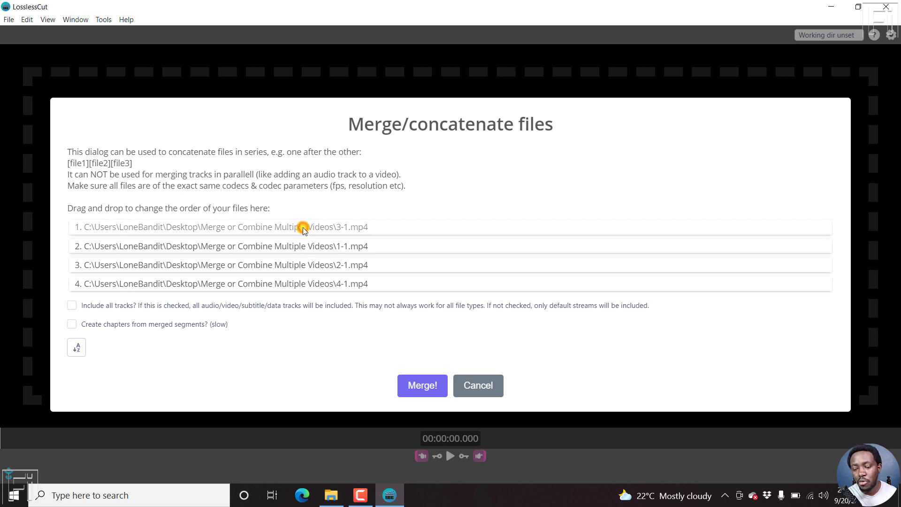
pyautogui.moveTo(302, 226); pyautogui.dragTo(307, 265)
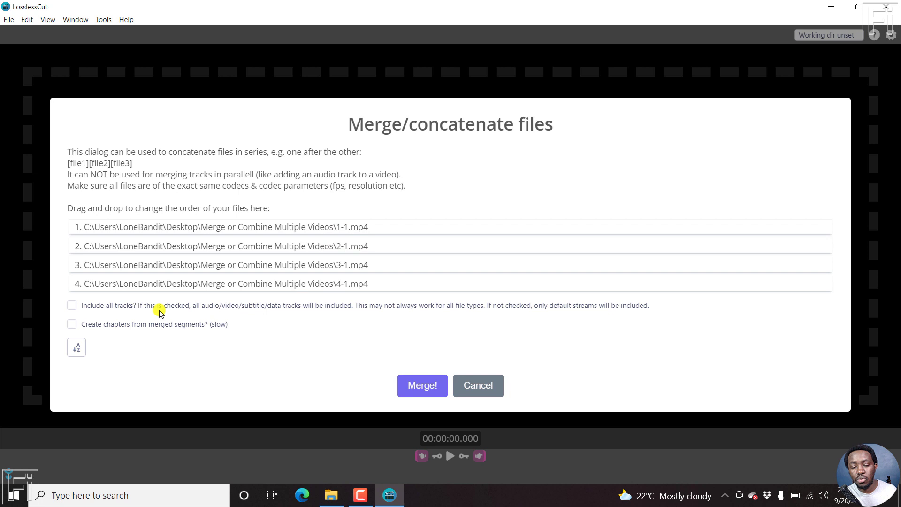
pyautogui.click(71, 324)
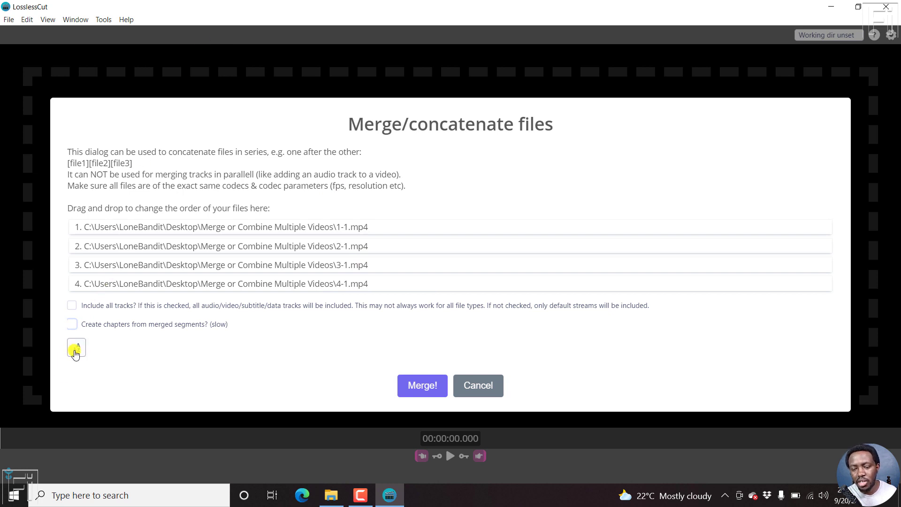
# Toggle the merge list's sort back to 1-1 through 4-1, then bring the clip folder forward.
pyautogui.click(76, 350)
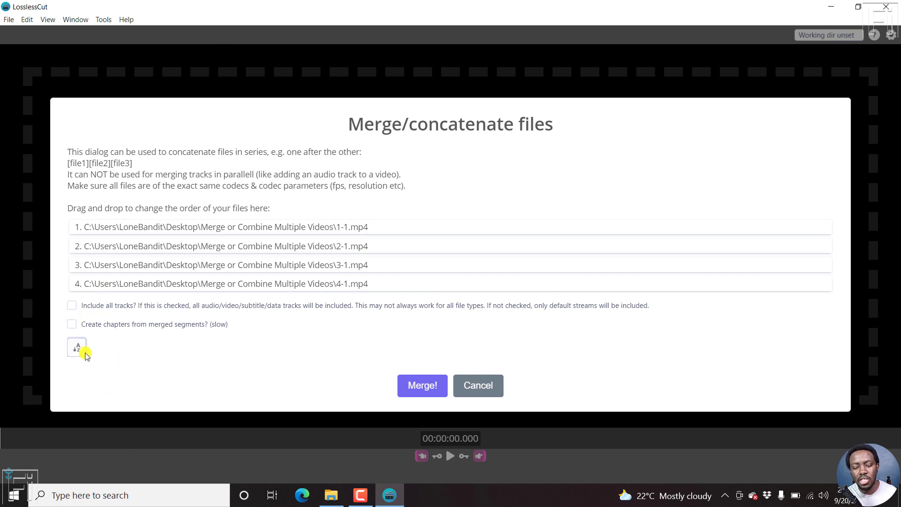
pyautogui.click(77, 349)
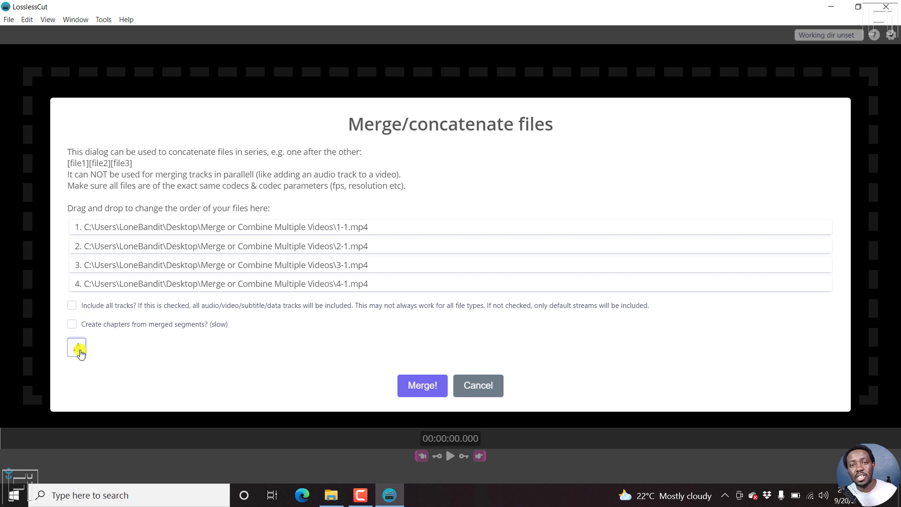
pyautogui.click(79, 350)
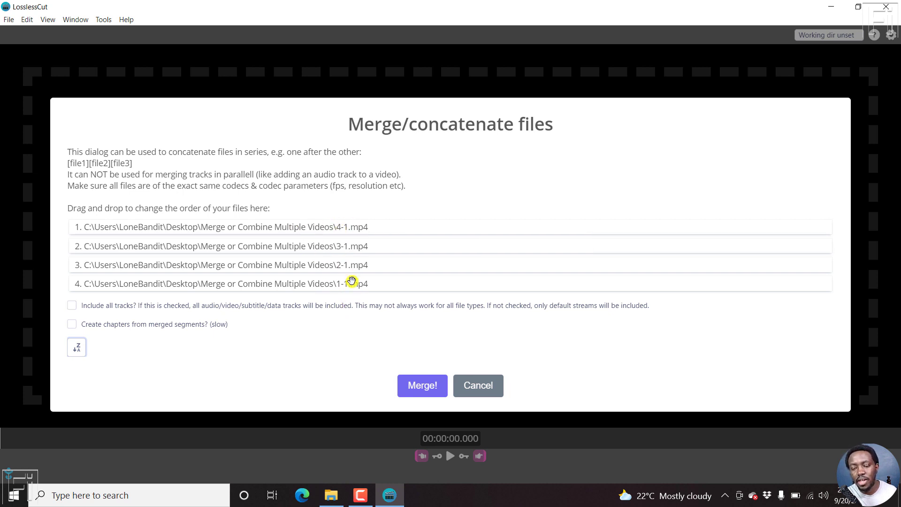
pyautogui.click(78, 350)
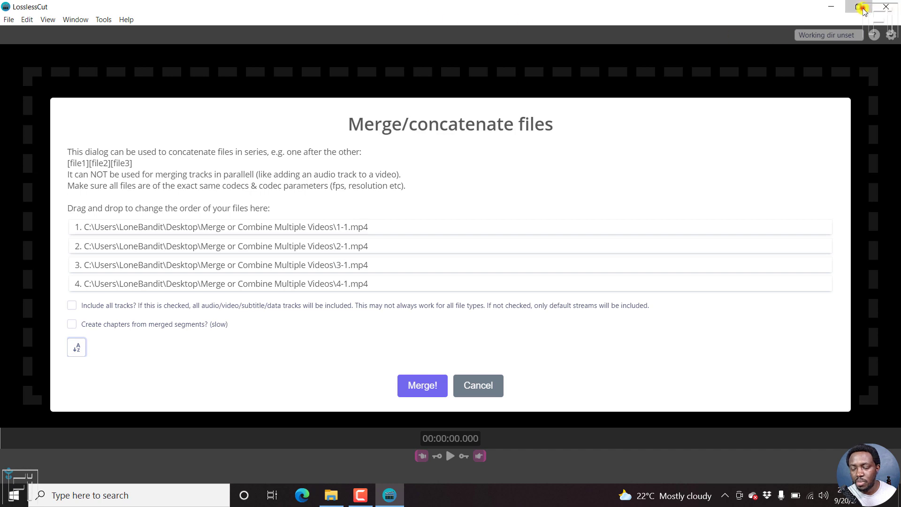
pyautogui.click(858, 7)
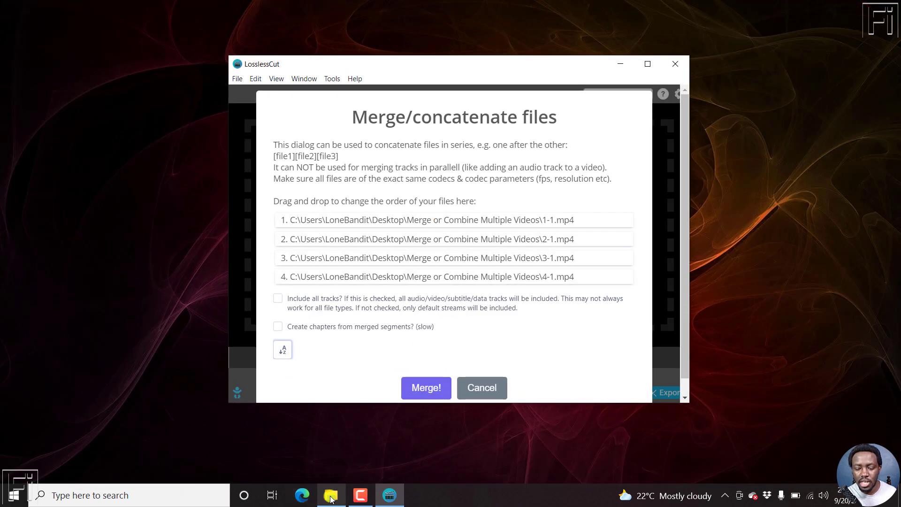
pyautogui.click(330, 495)
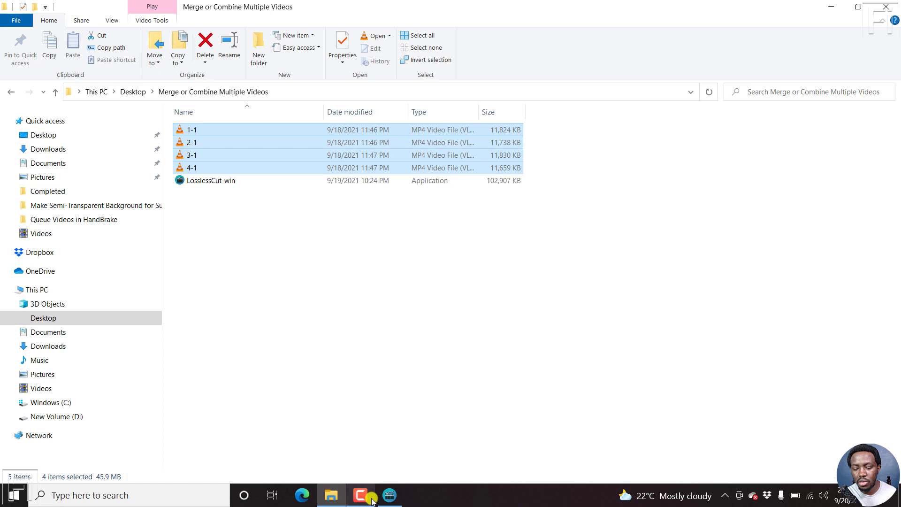
# Move LosslessCut beside the folder and run Merge! on clips 1-1 through 4-1.
pyautogui.click(389, 495)
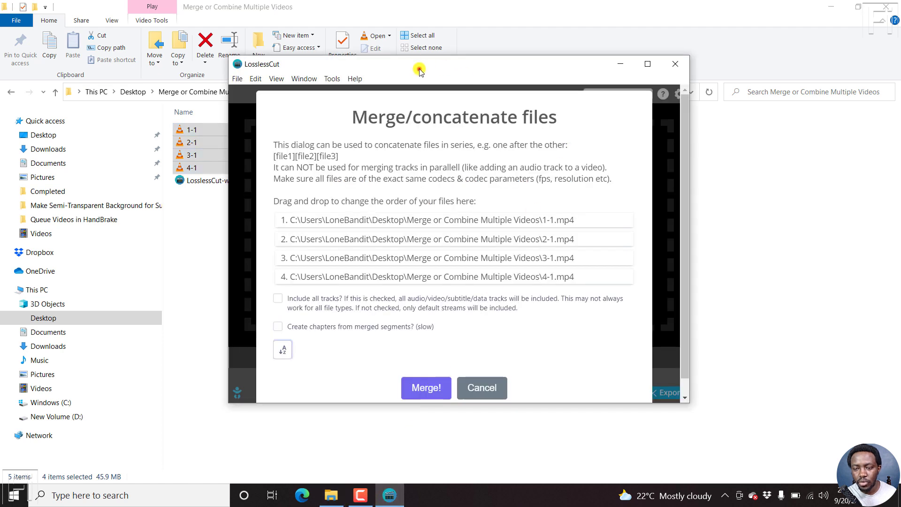
pyautogui.moveTo(413, 72); pyautogui.dragTo(589, 49)
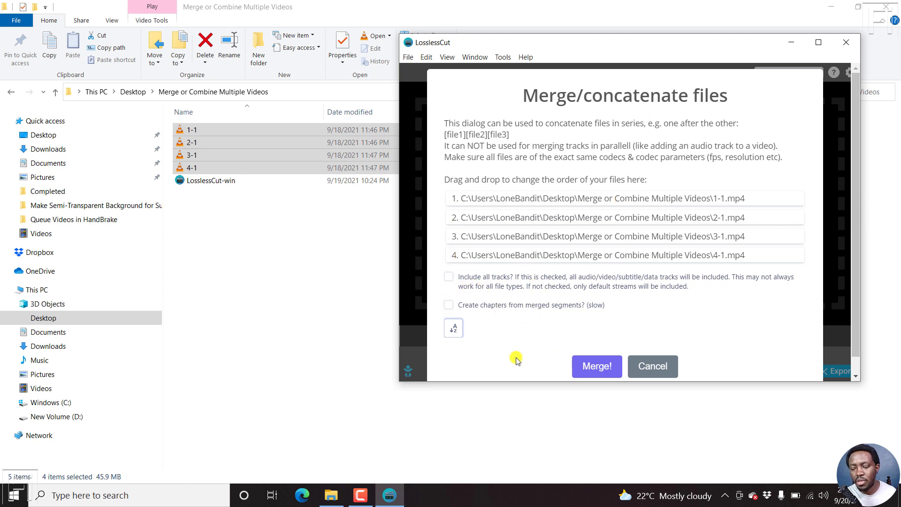
pyautogui.click(609, 369)
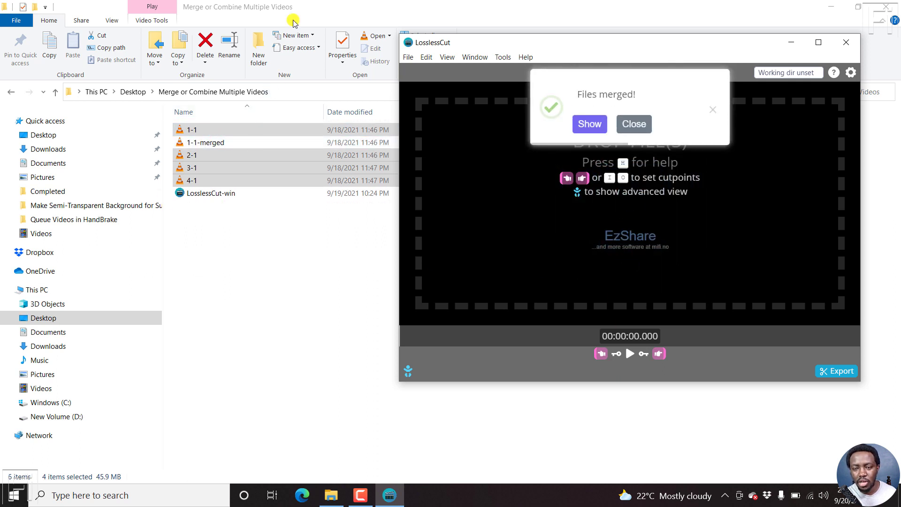
# Select the new 1-1-merged file in the clip folder.
pyautogui.click(305, 9)
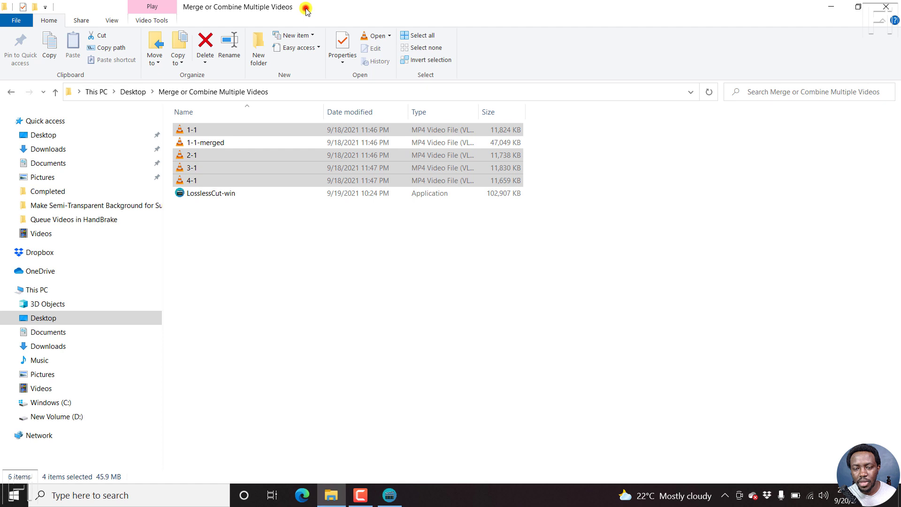
pyautogui.click(211, 144)
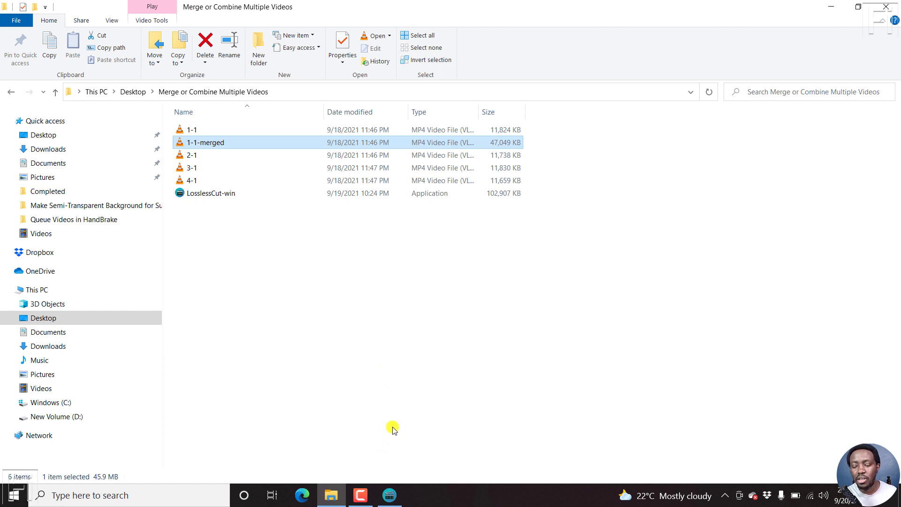
pyautogui.click(389, 494)
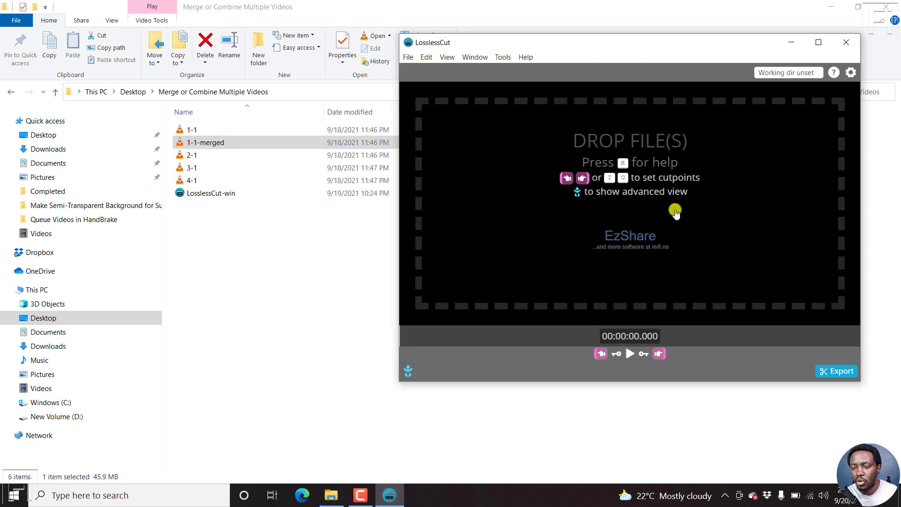
pyautogui.click(591, 3)
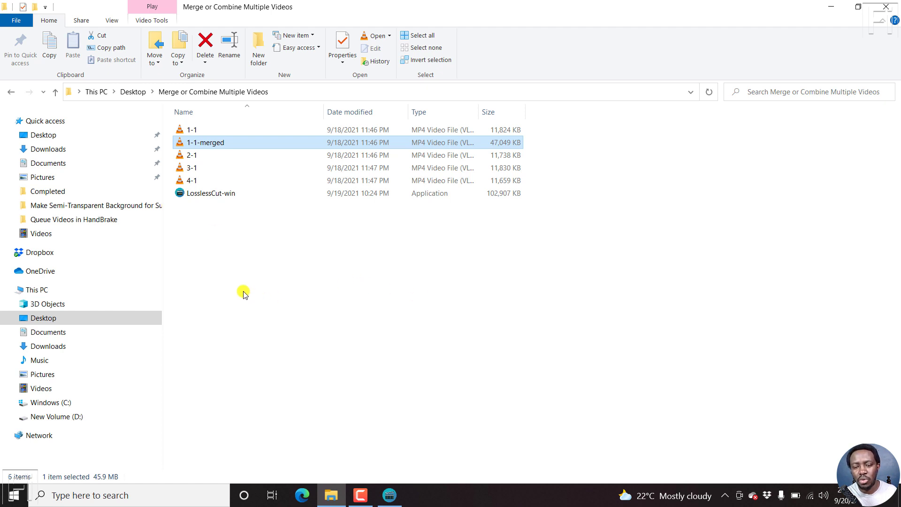
# Rename the file to '1-1-merged - 1' and play it in VLC.
pyautogui.click(240, 146)
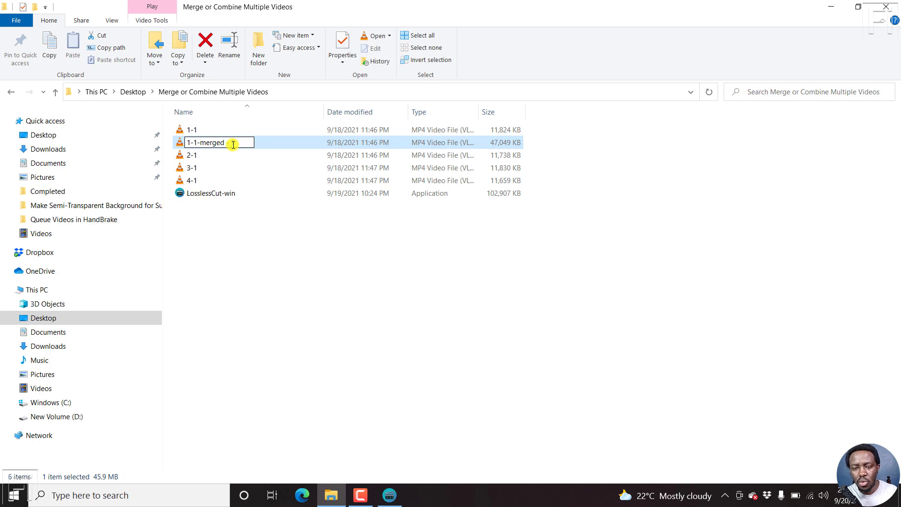
pyautogui.write(' - 1')
pyautogui.press('Return')
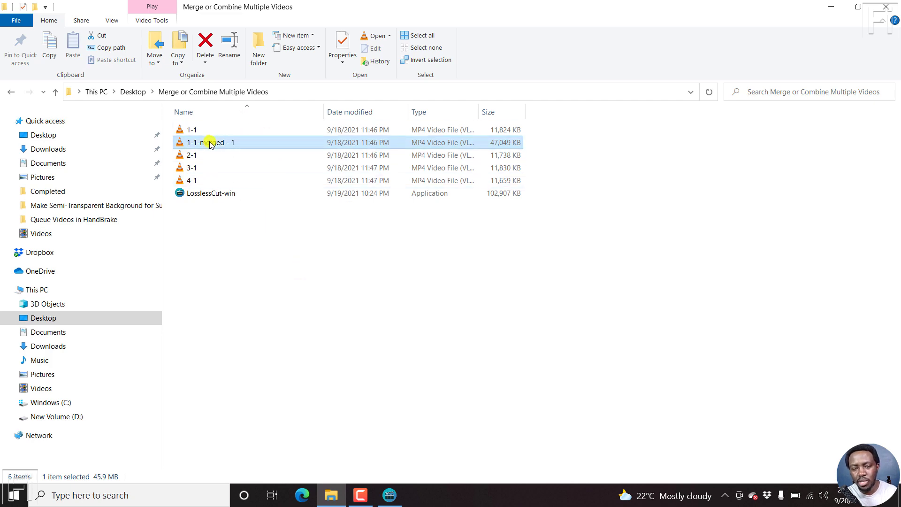
pyautogui.doubleClick(210, 144)
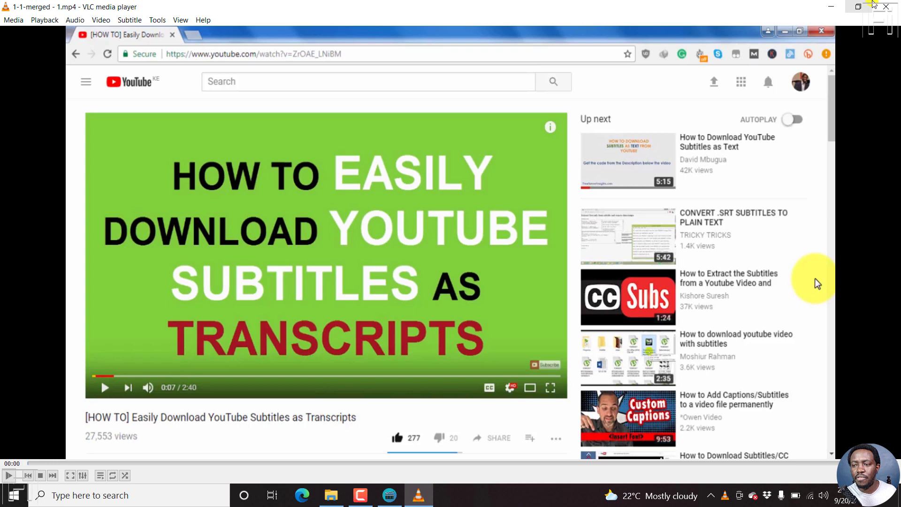
# Close VLC after watching the merged video.
pyautogui.click(885, 7)
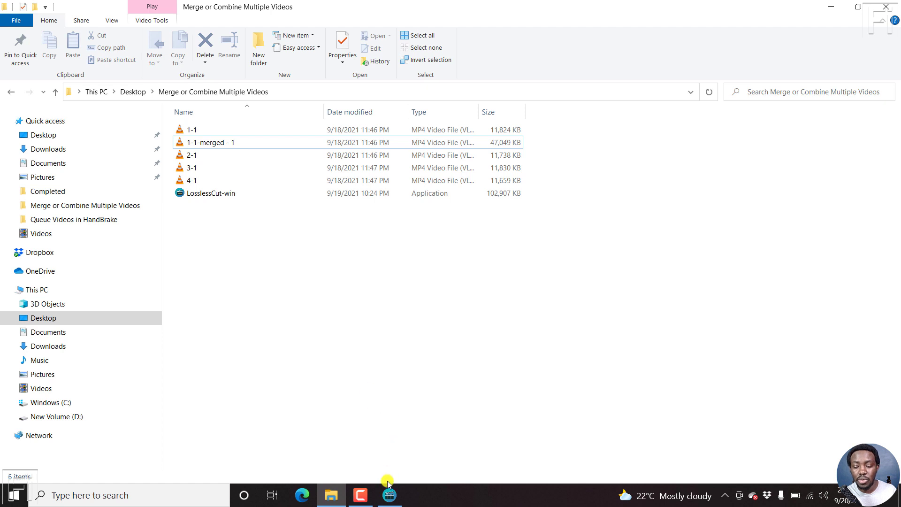
# Drop the four original clips, 1-1 through 4-1, into LosslessCut, excluding the merged file.
pyautogui.click(389, 494)
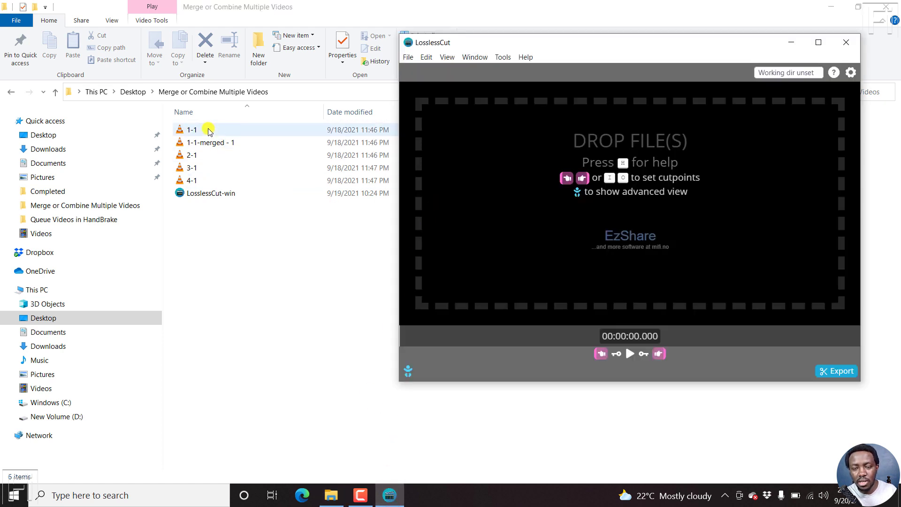
pyautogui.click(210, 129)
pyautogui.keyDown('shift'); pyautogui.click(202, 181); pyautogui.keyUp('shift')
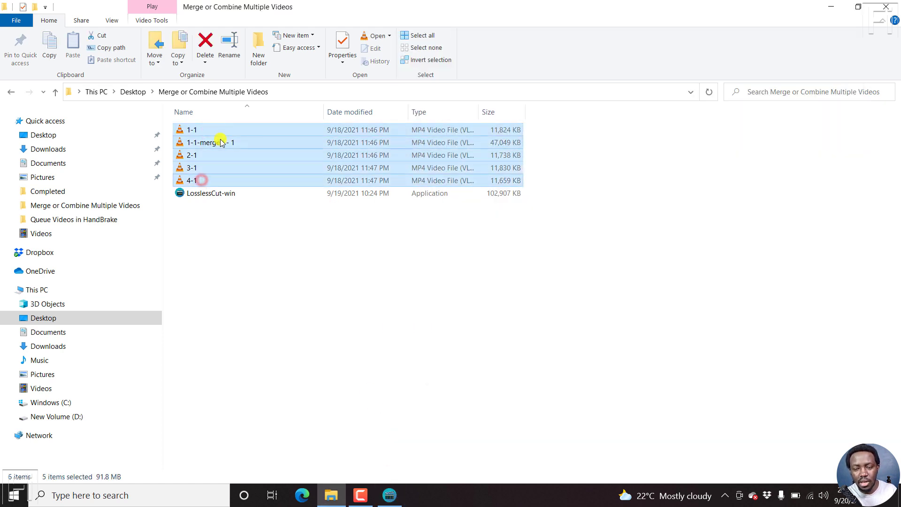
pyautogui.keyDown('ctrl'); pyautogui.click(220, 142); pyautogui.keyUp('ctrl')
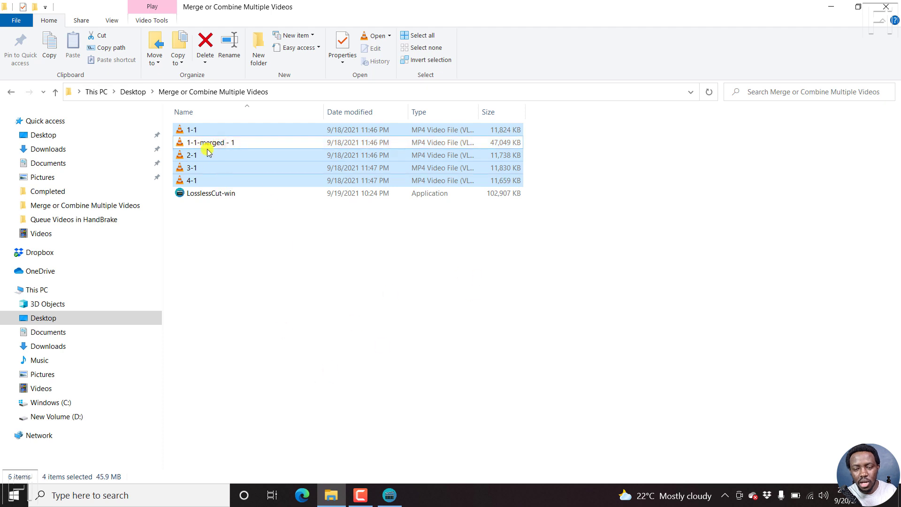
pyautogui.click(391, 494)
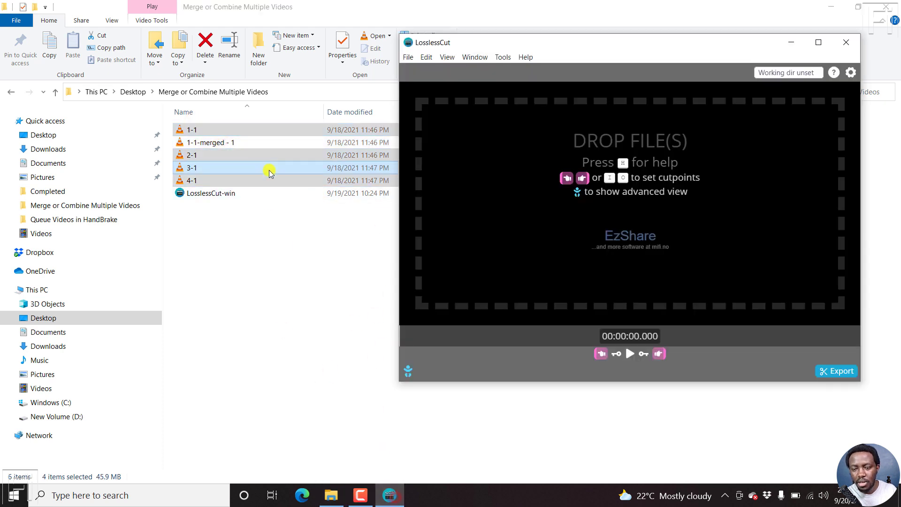
pyautogui.moveTo(259, 167); pyautogui.dragTo(570, 219)
# Choose Merge/concatenate, enable 'Create chapters', and sort clips into 1-1 to 4-1 order.
pyautogui.click(593, 266)
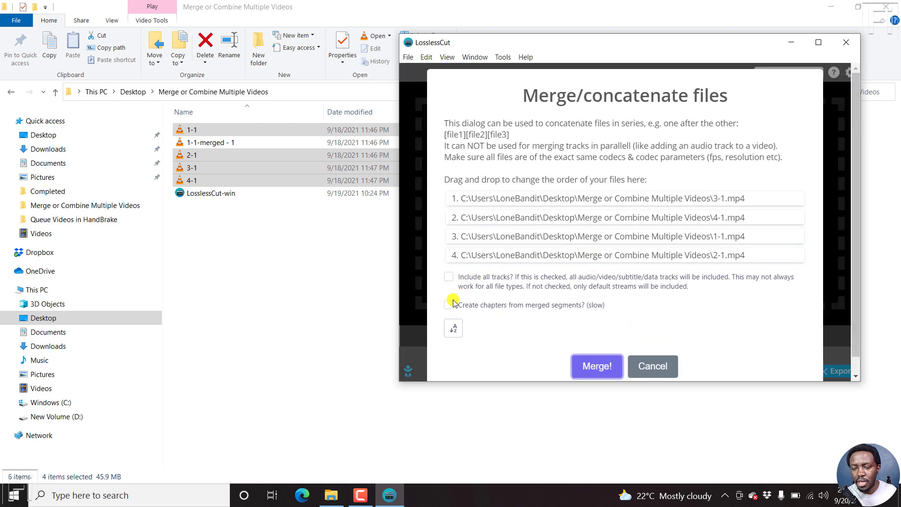
pyautogui.click(448, 304)
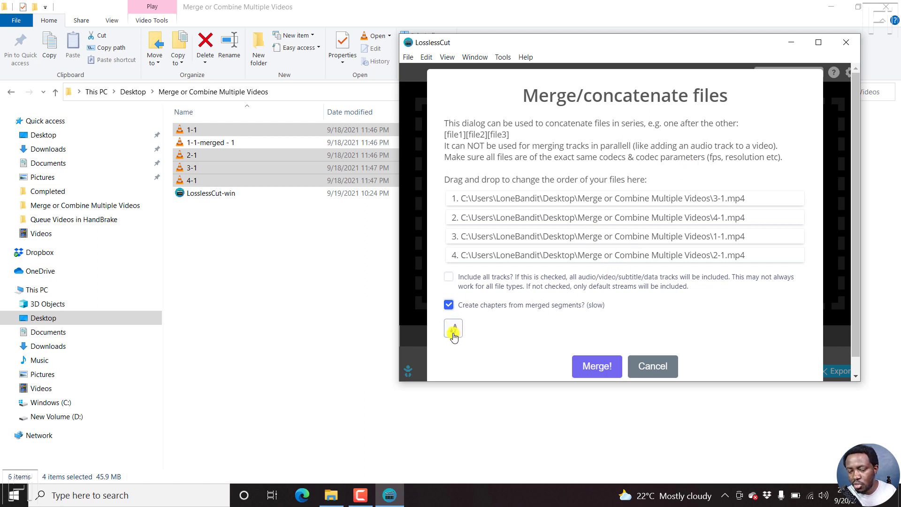
pyautogui.click(454, 329)
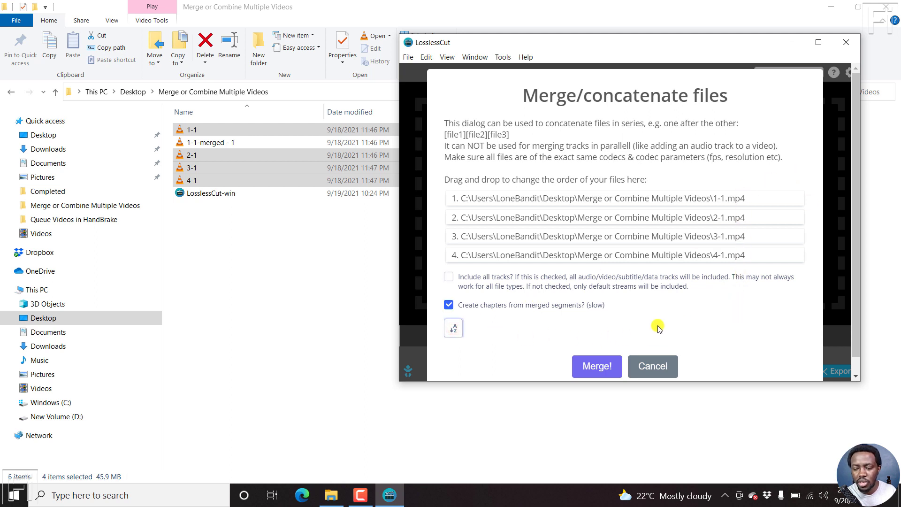
# Run Merge! with chapters enabled and wait for the 'Files merged!' notice.
pyautogui.click(592, 367)
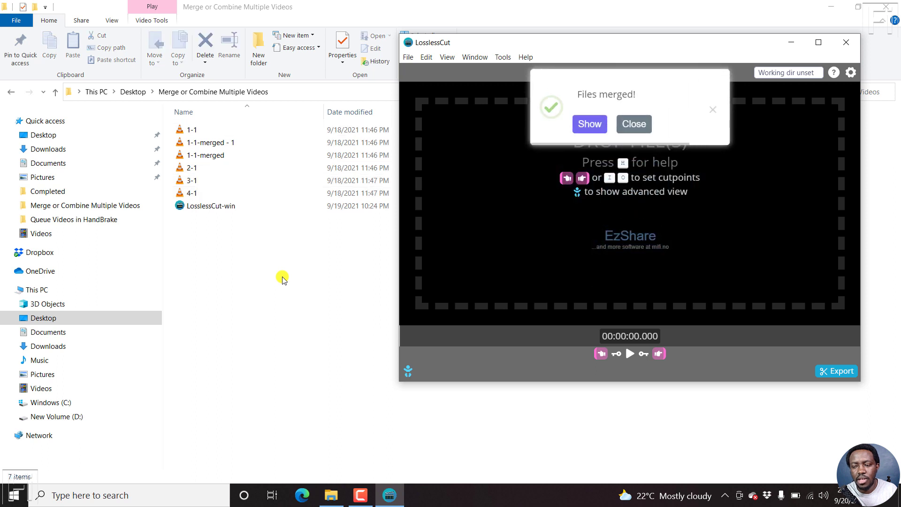
# Select the new chapter-enabled 1-1-merged file and play it in VLC.
pyautogui.click(259, 321)
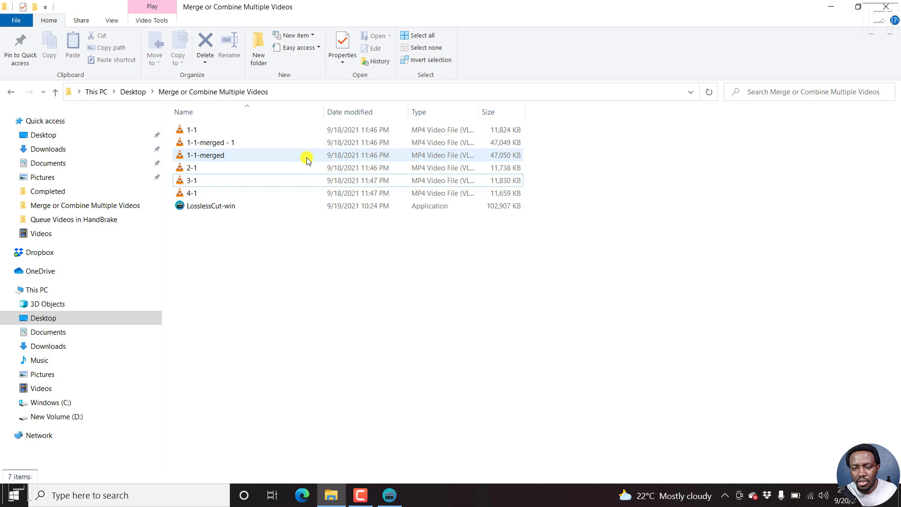
pyautogui.click(218, 154)
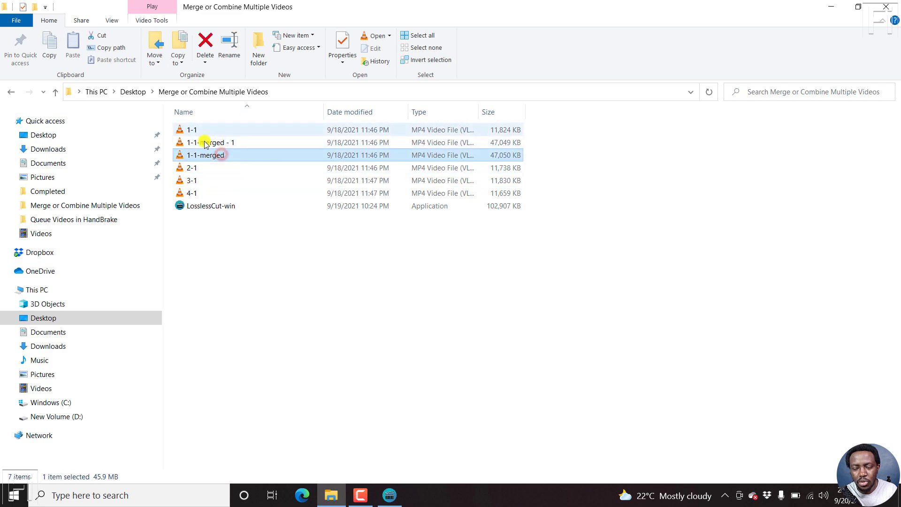
pyautogui.doubleClick(228, 157)
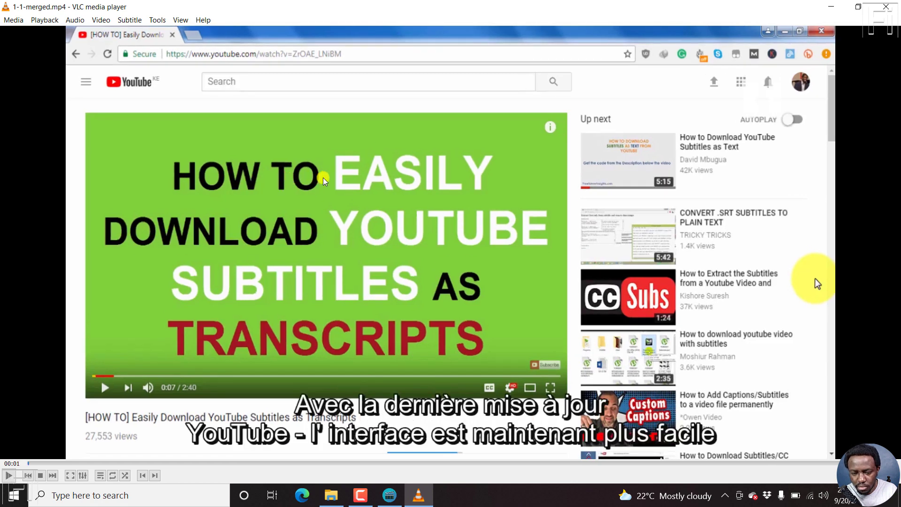
# Pause the merged video, jump to chapters 2-1, 3-1 and 4-1, then close VLC.
pyautogui.press('space')
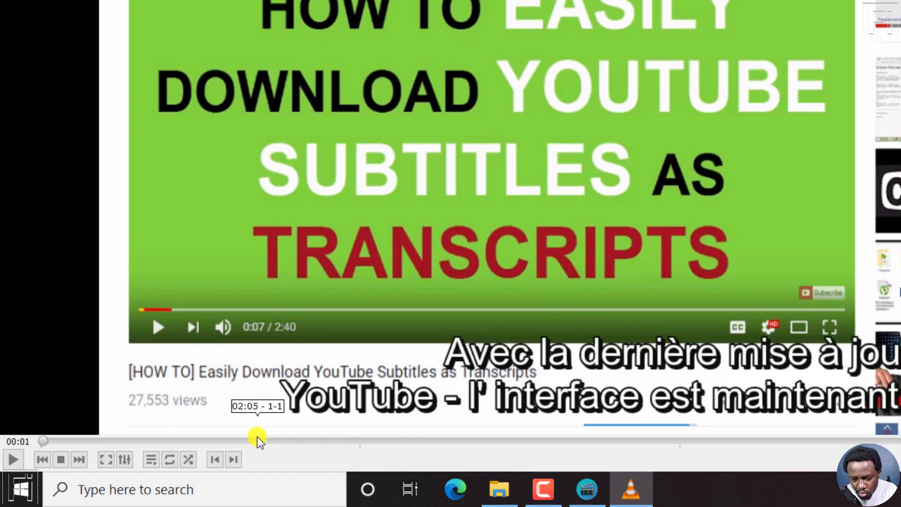
pyautogui.click(361, 442)
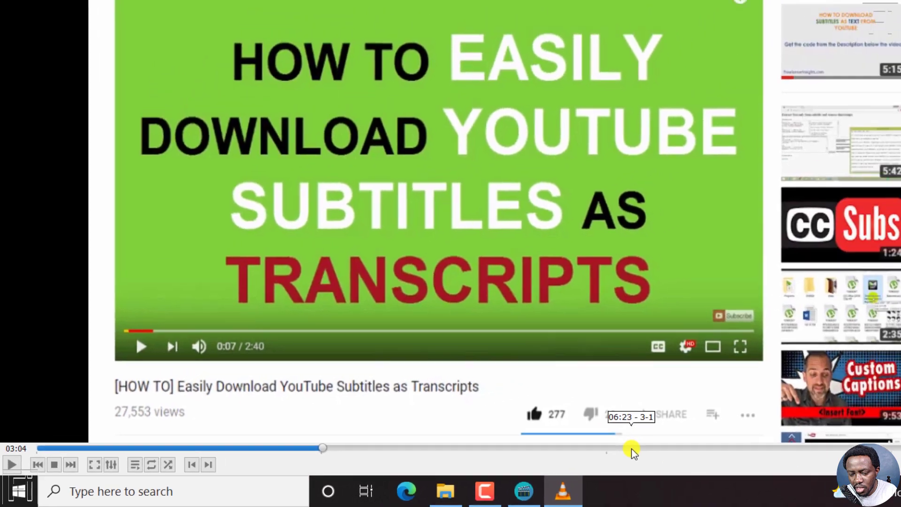
pyautogui.click(632, 449)
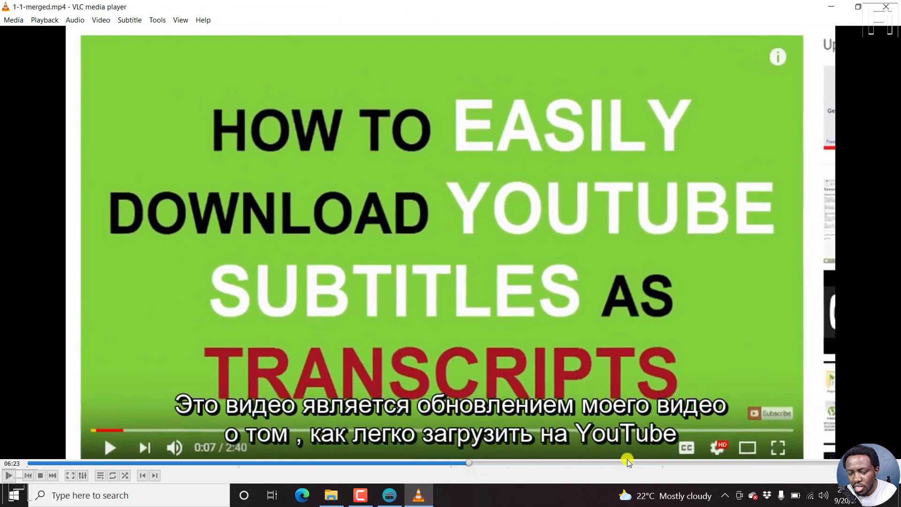
pyautogui.click(679, 462)
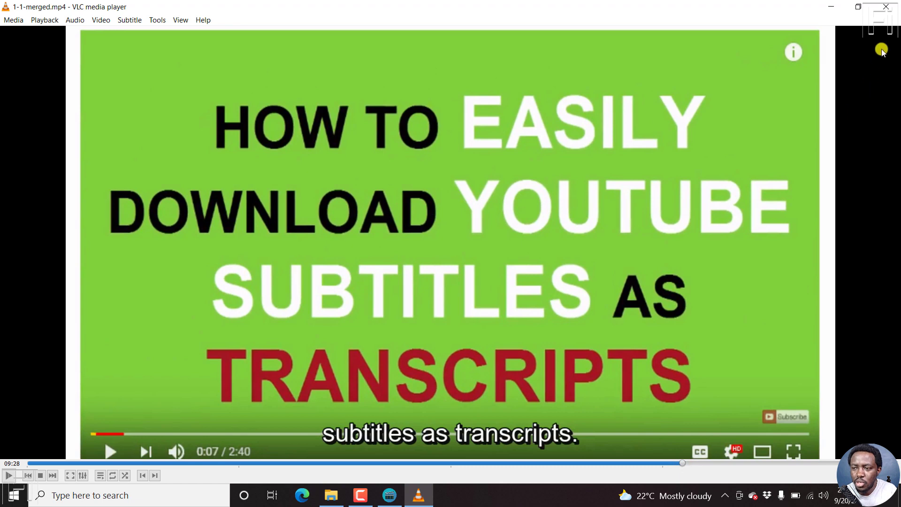
pyautogui.click(885, 6)
# Bring the empty LosslessCut window from the taskbar to the front, over the clip folder.
pyautogui.click(329, 339)
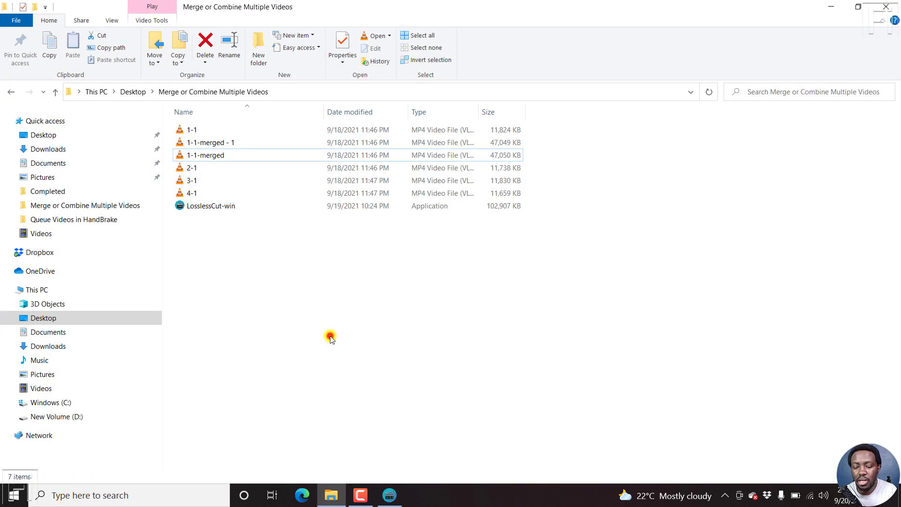
pyautogui.click(388, 495)
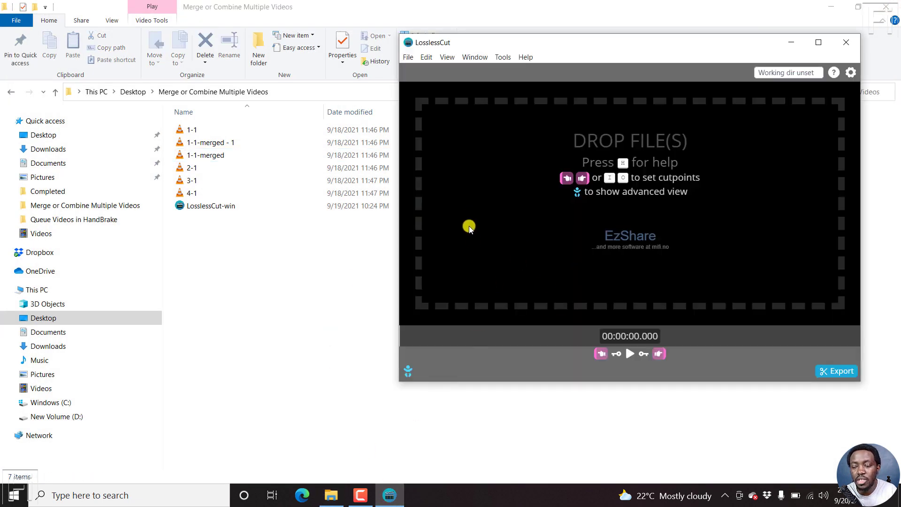